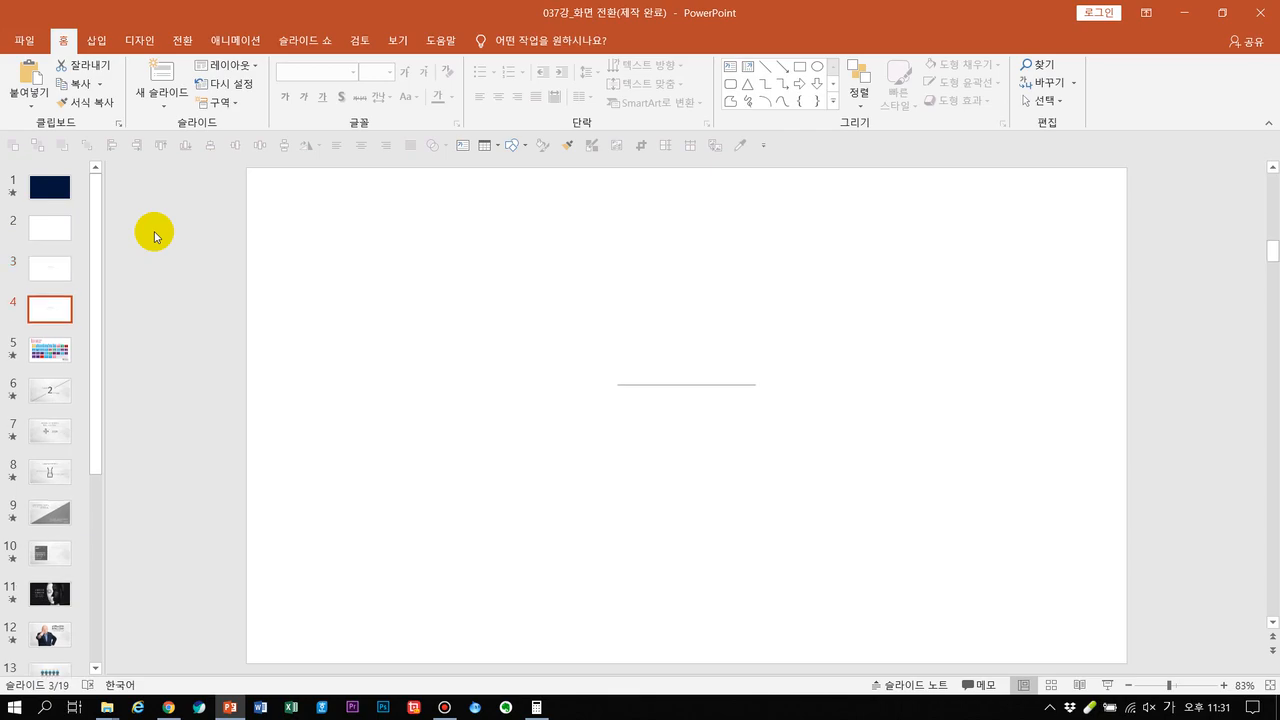
- Try the 조각 transition on slide 2 and undo it
click(52, 228)
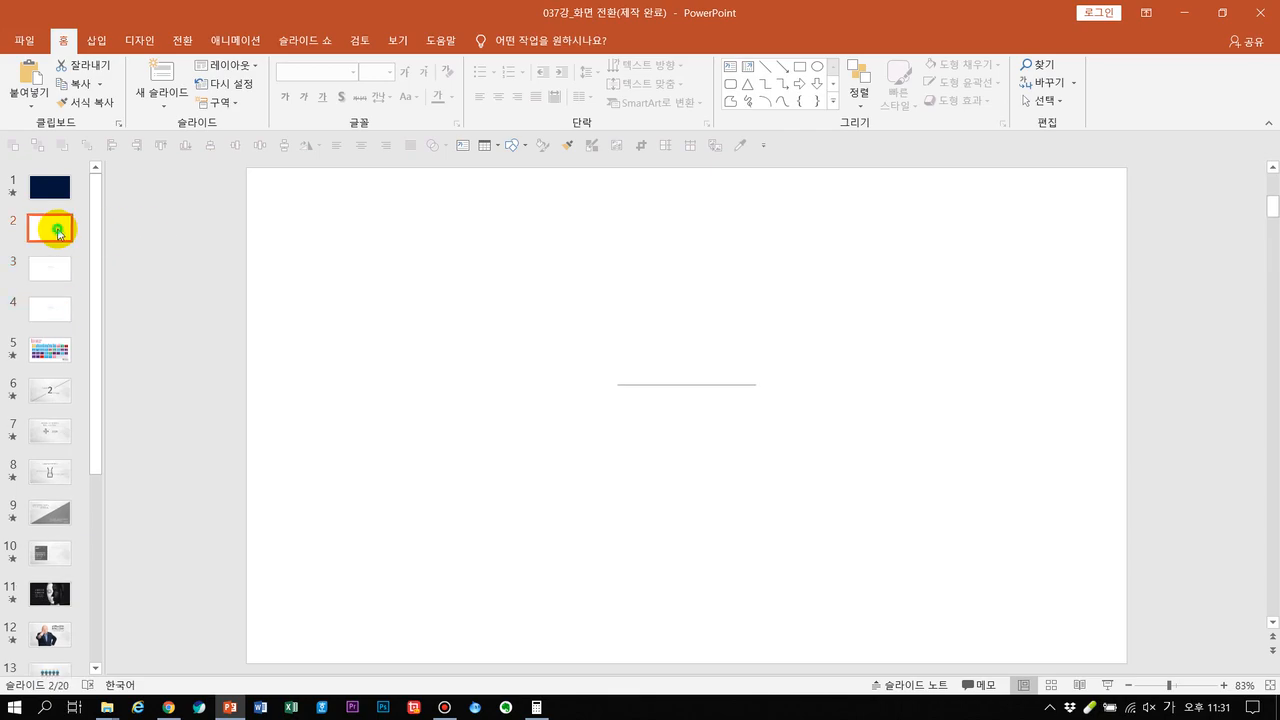
click(173, 42)
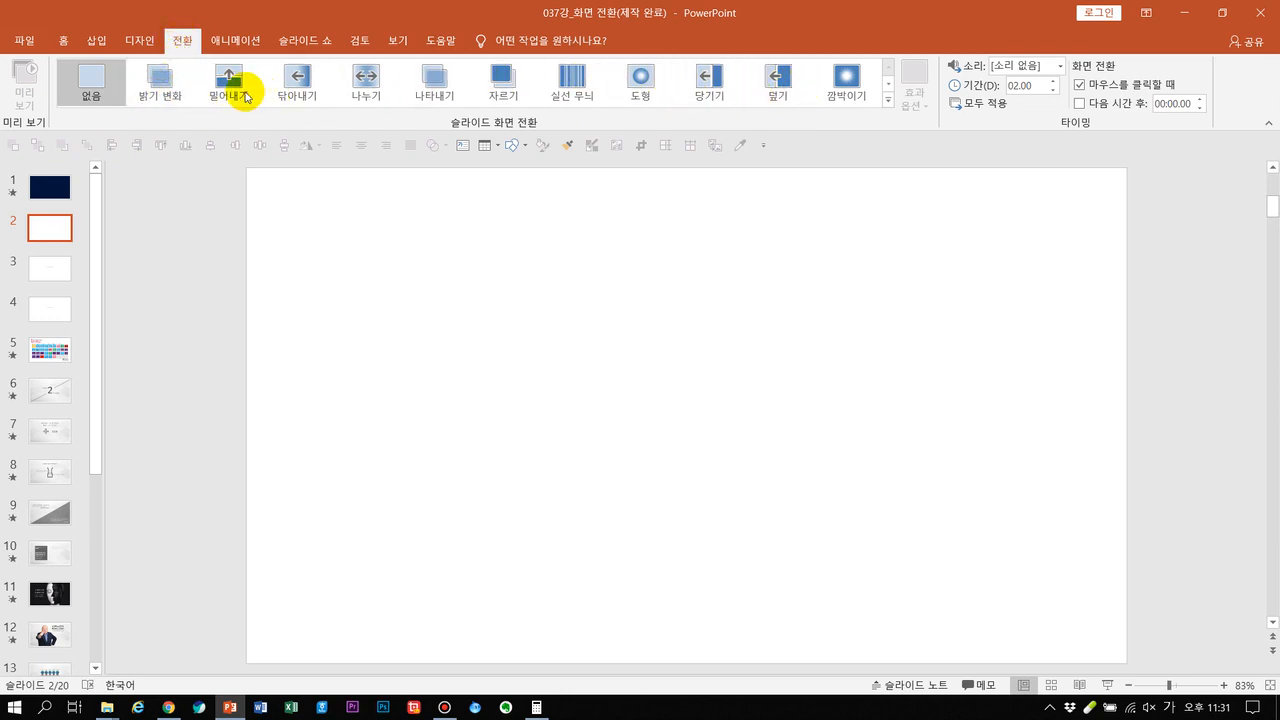
click(887, 97)
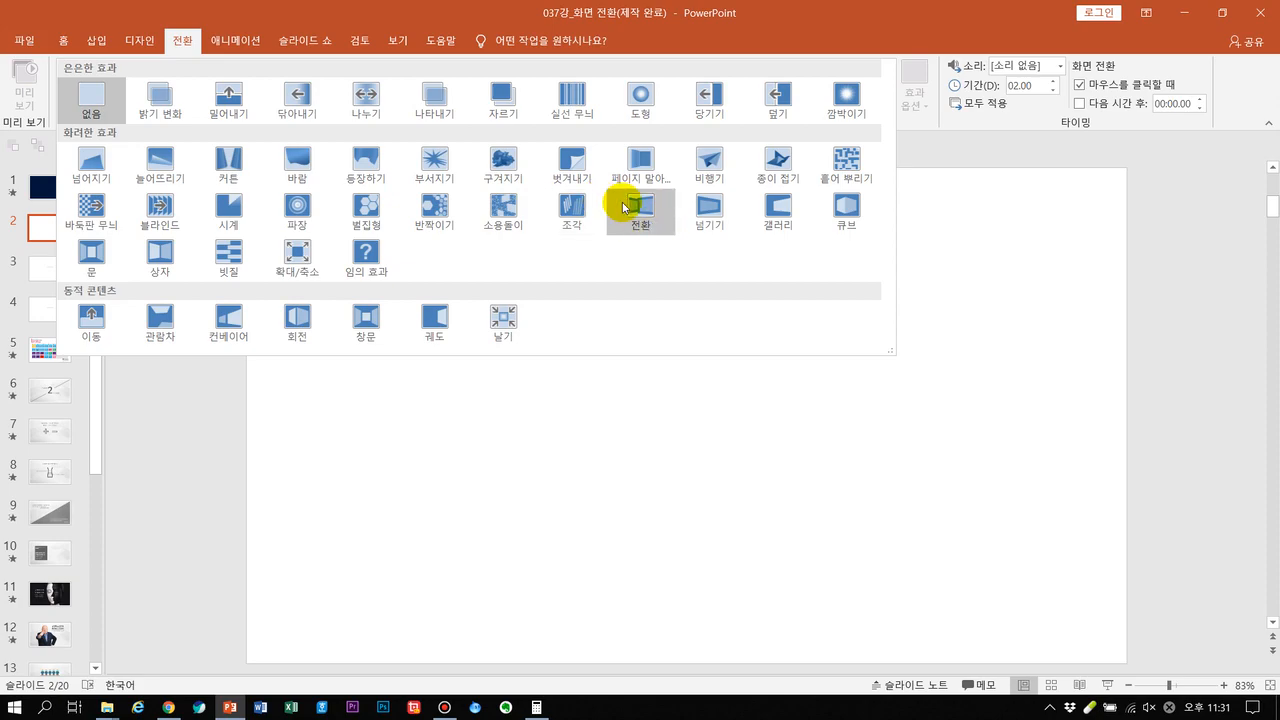
click(573, 216)
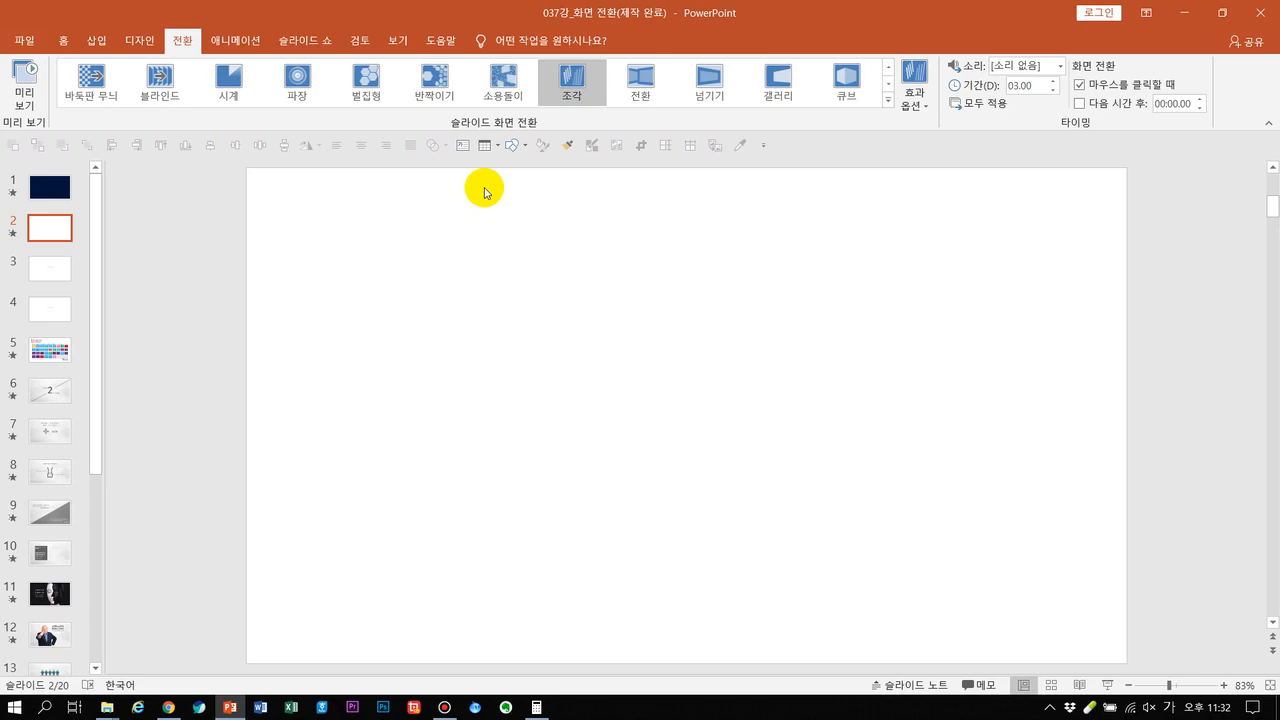
key(ctrl+z)
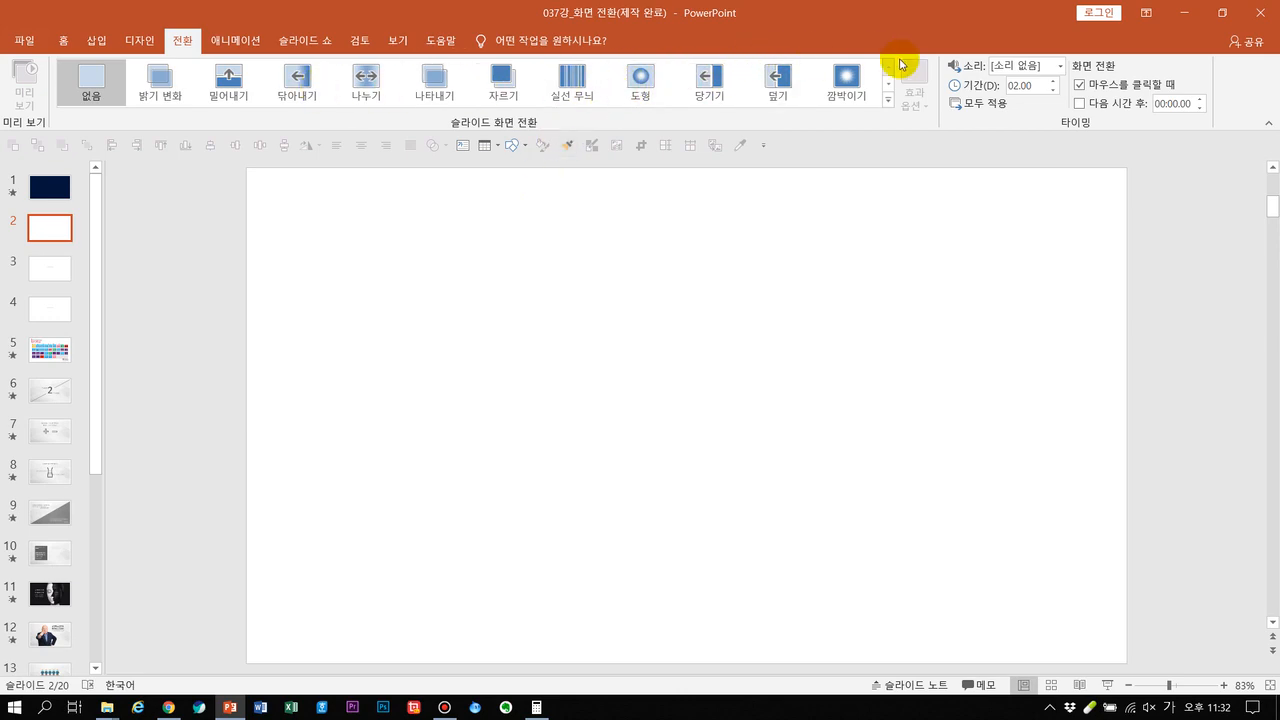
- Try the 밀어내기, 닦아내기, 나누기, 나타내기, 자르기, 실선 무늬 and 도형 transitions one after another on slide 2
click(888, 103)
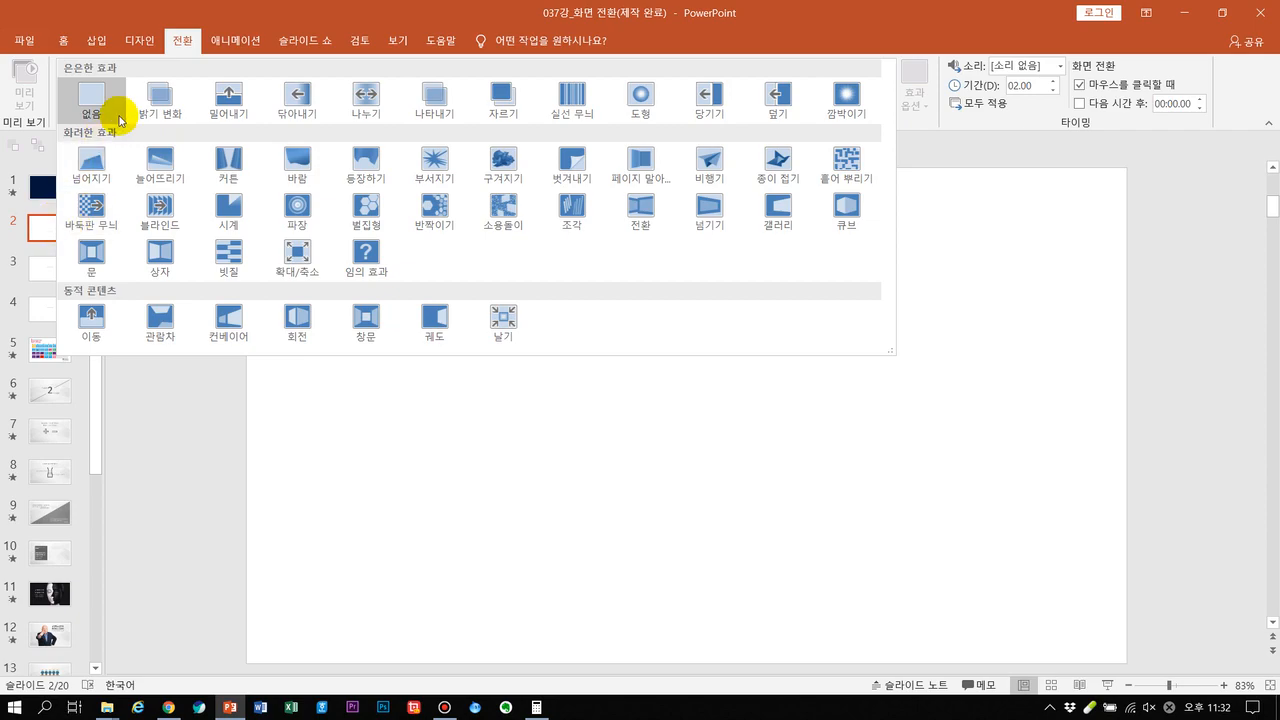
click(236, 94)
click(300, 84)
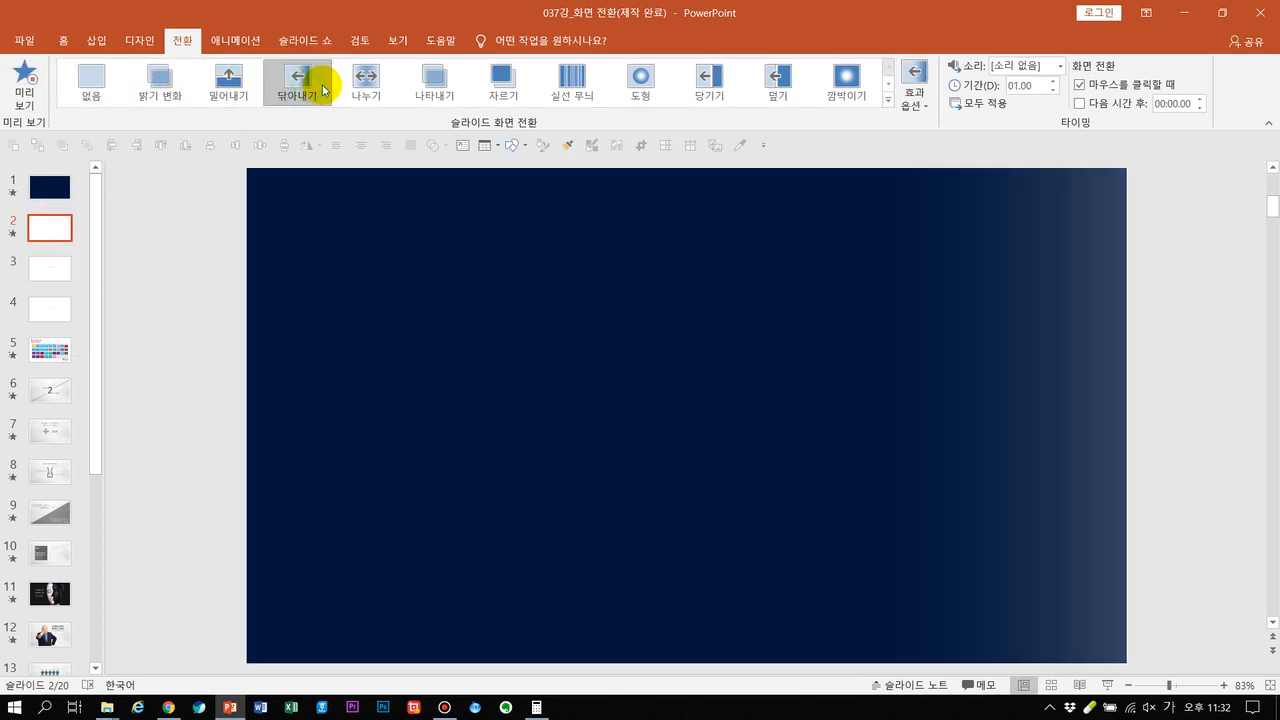
click(368, 86)
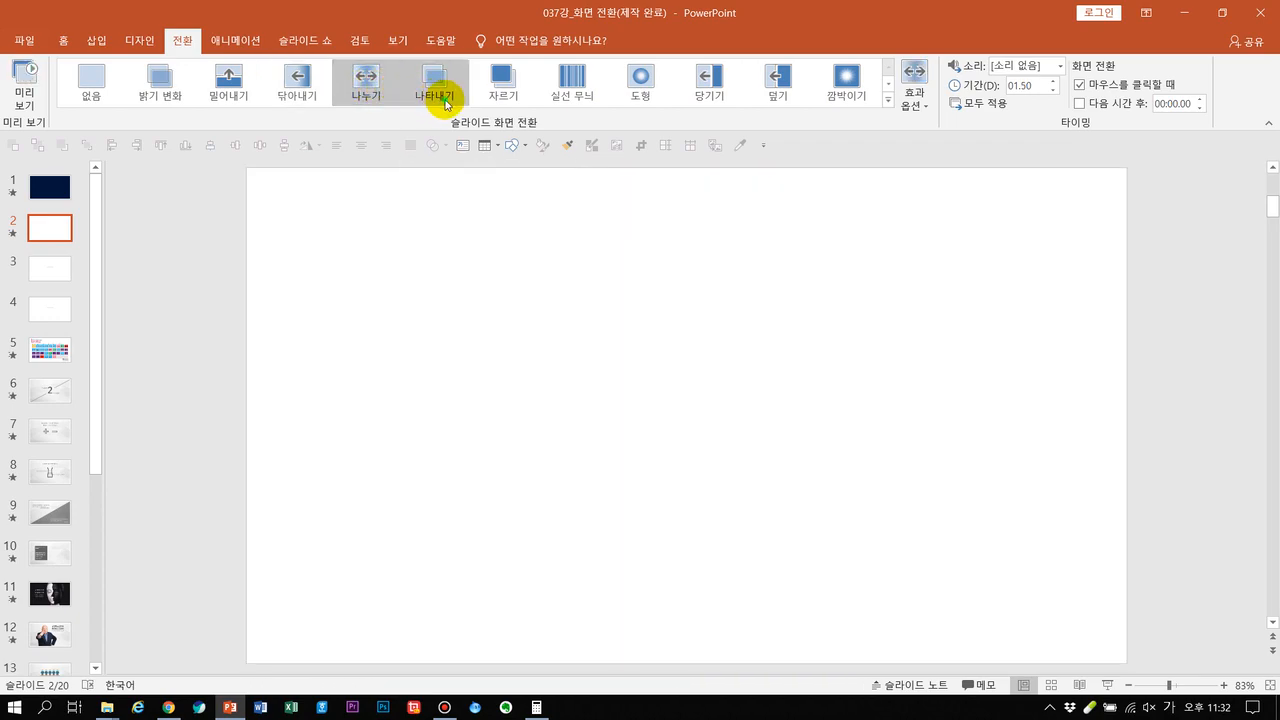
click(446, 100)
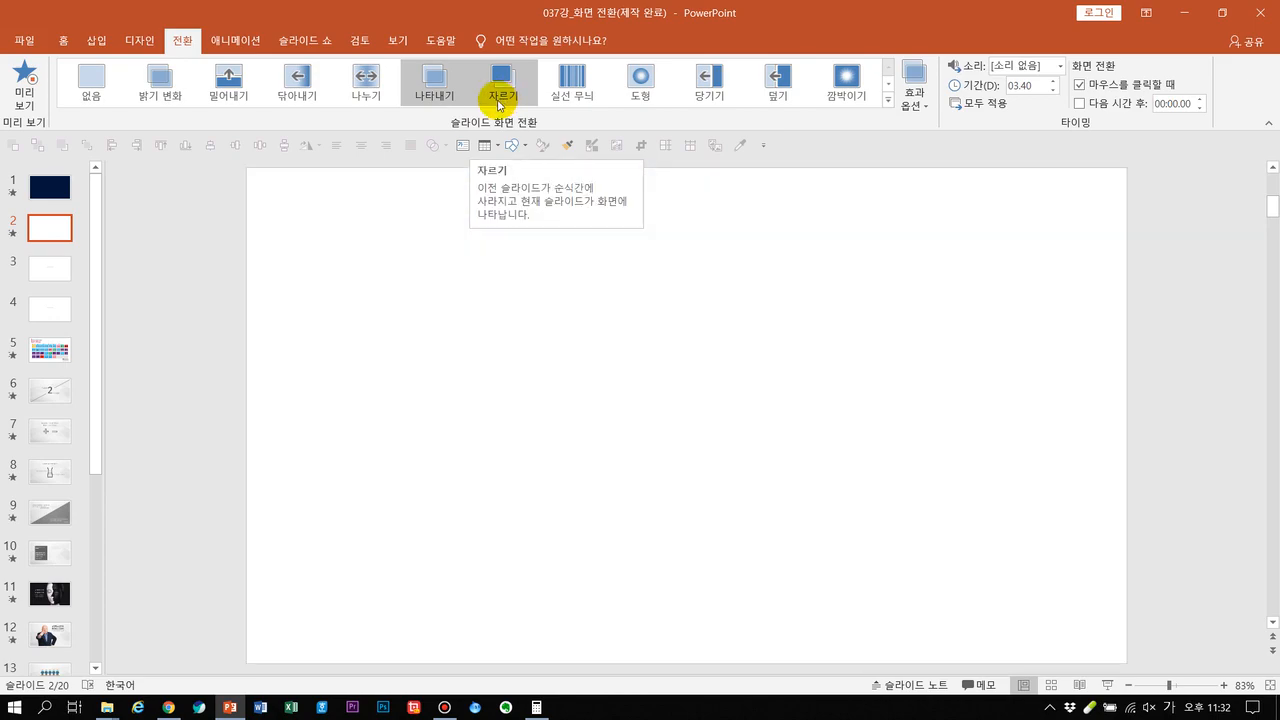
click(498, 104)
click(498, 104)
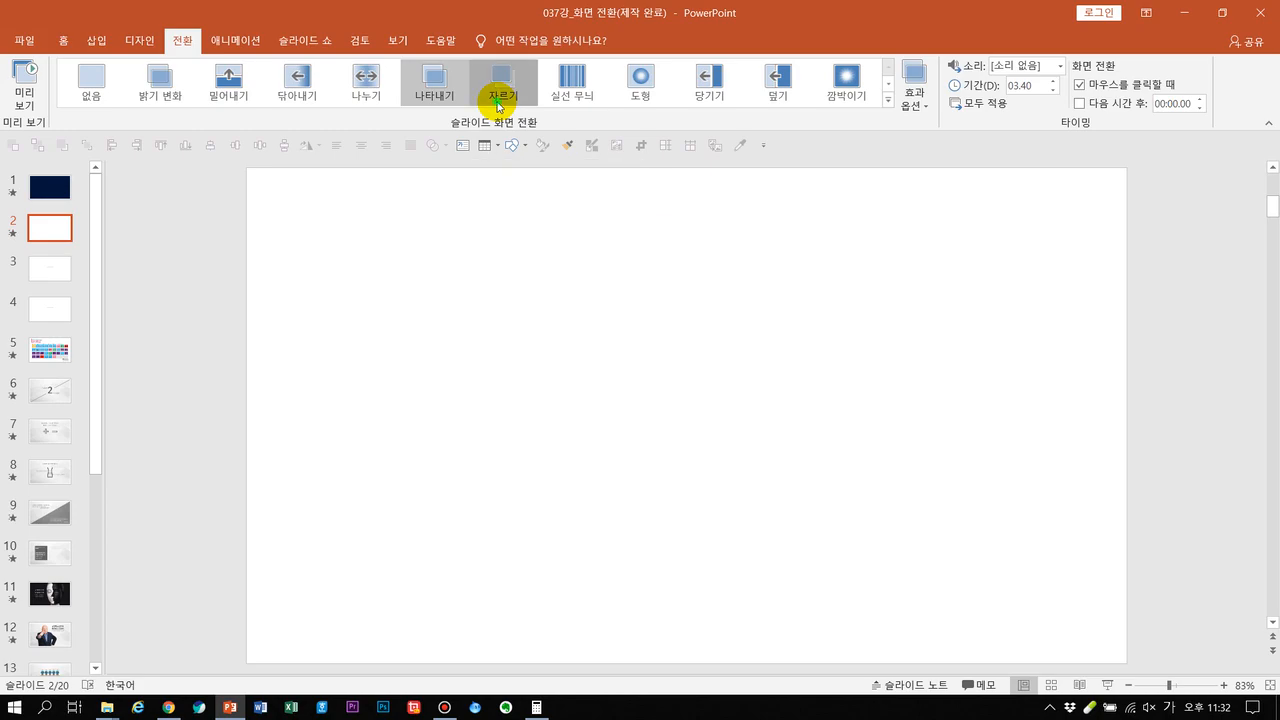
click(576, 100)
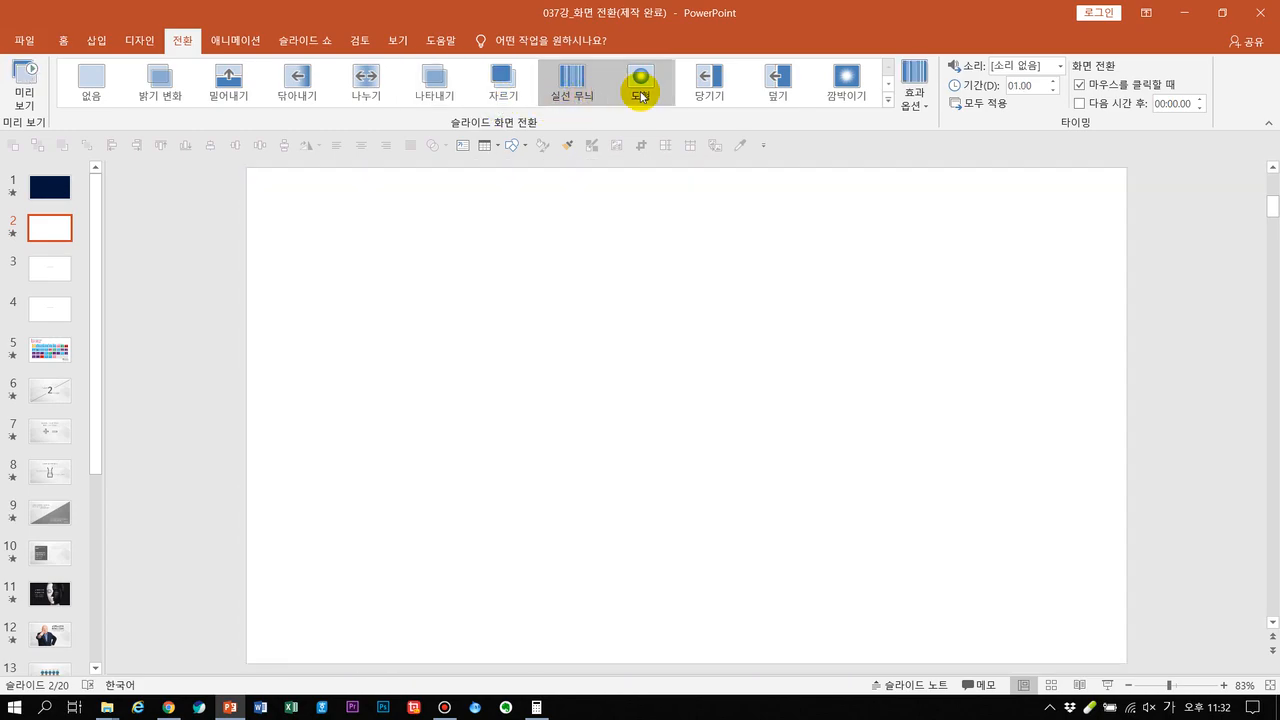
click(641, 96)
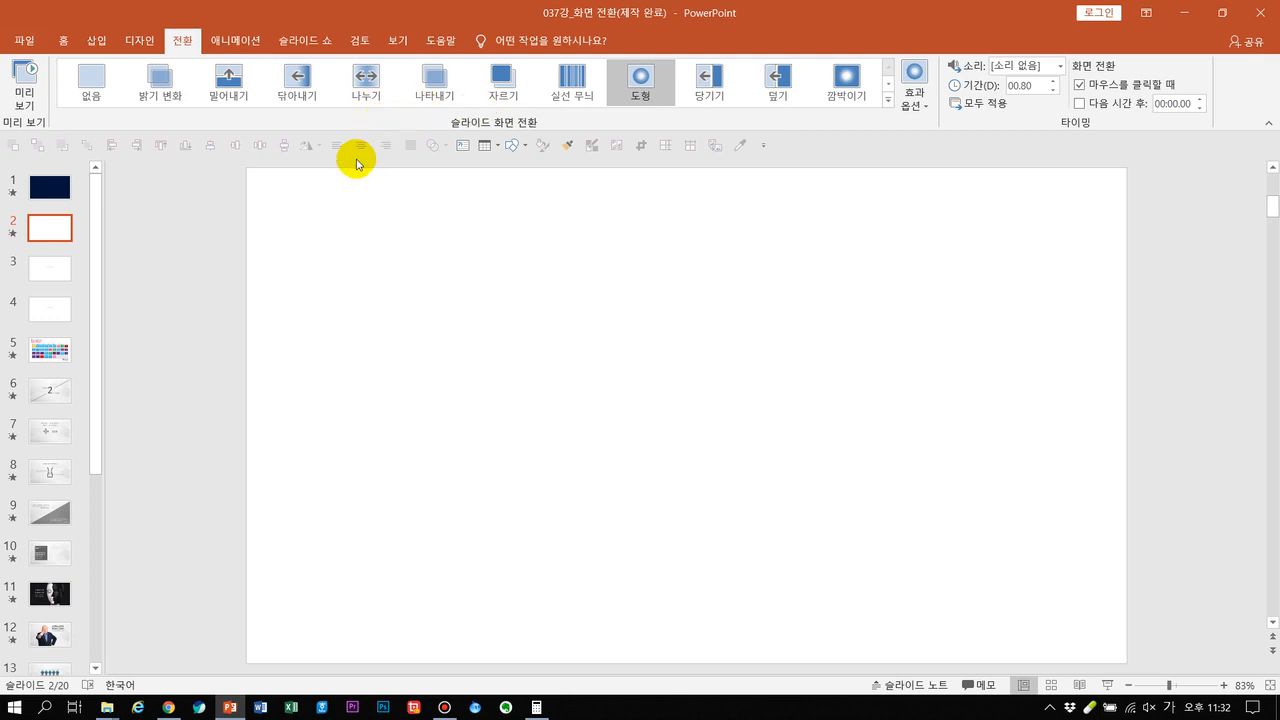
- Undo all the trial transitions on slide 2, back to 없음
key(Left)
key(Left)
key(Left)
key(Left)
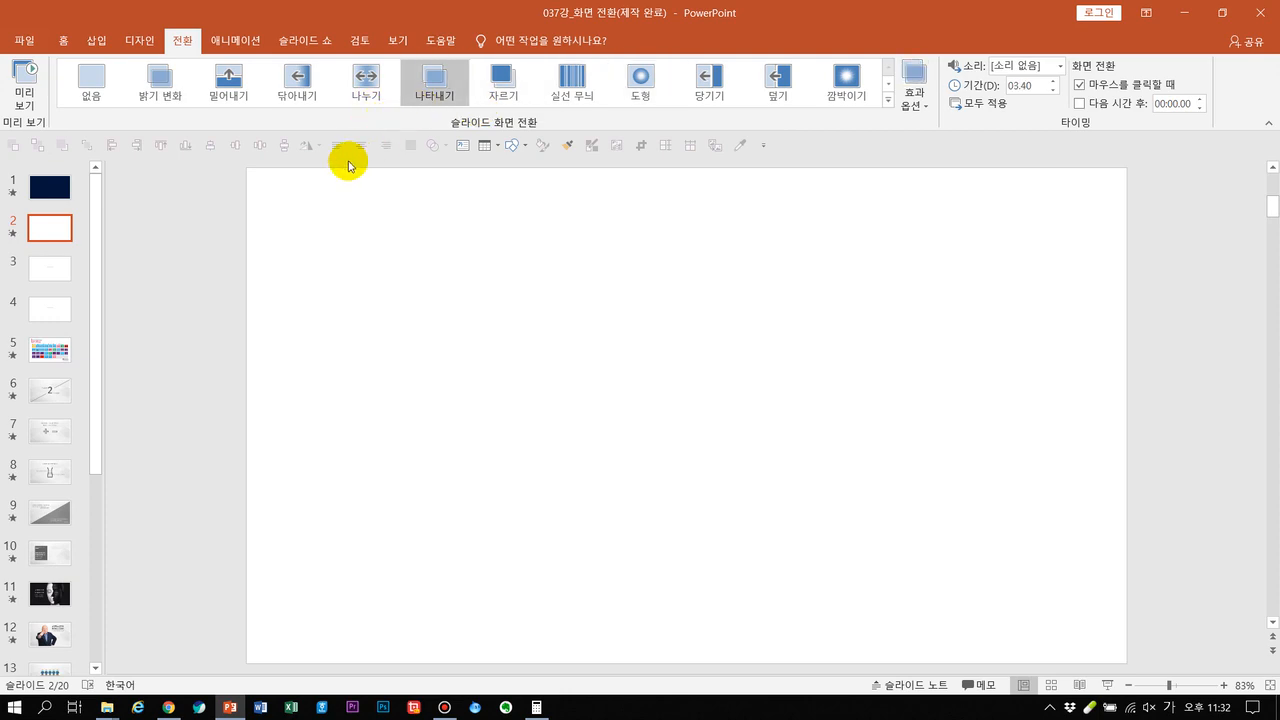
key(Left)
key(Left)
key(Left)
key(Left)
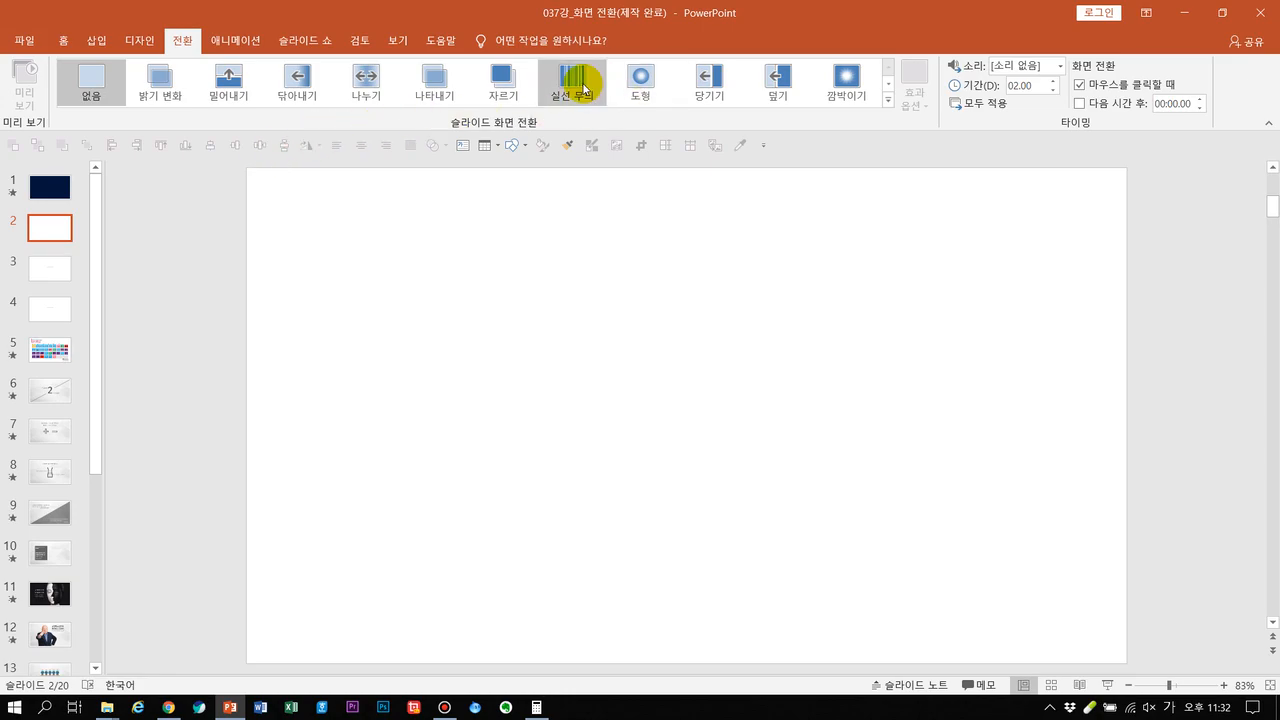
- Try the 깜박이기, 당기기 and 벌집형 transitions on slide 2
click(840, 88)
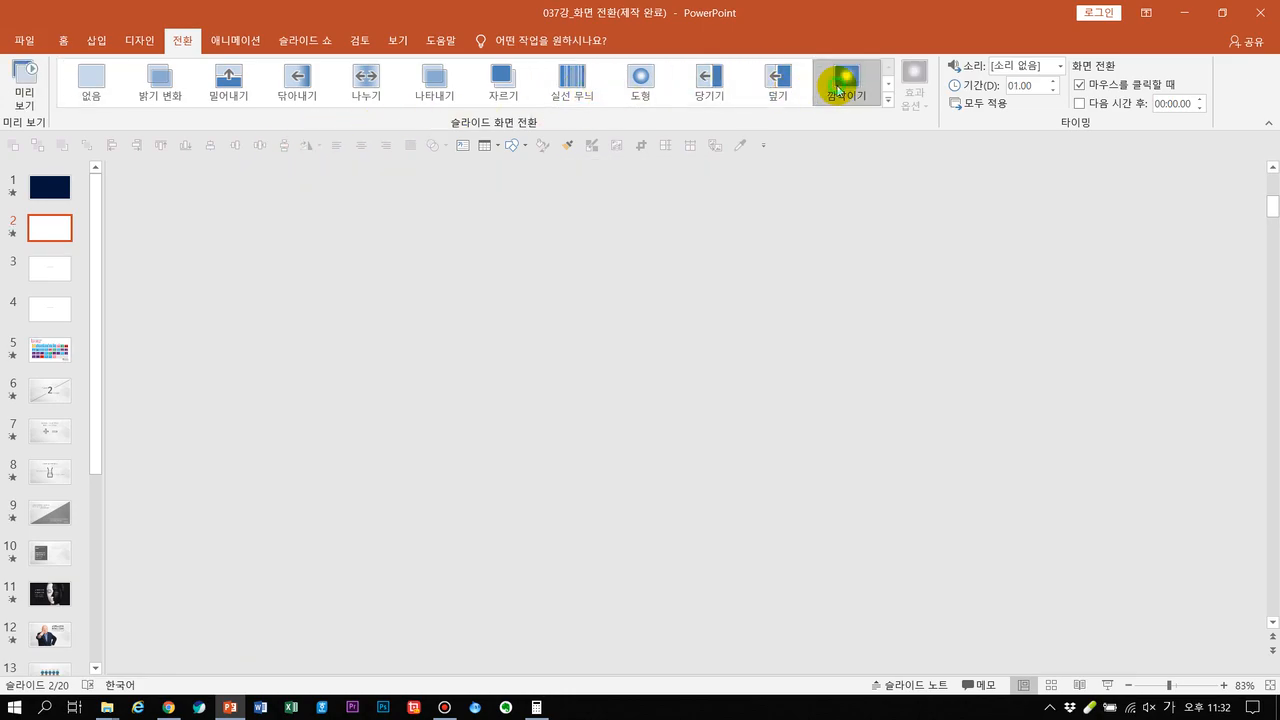
click(703, 90)
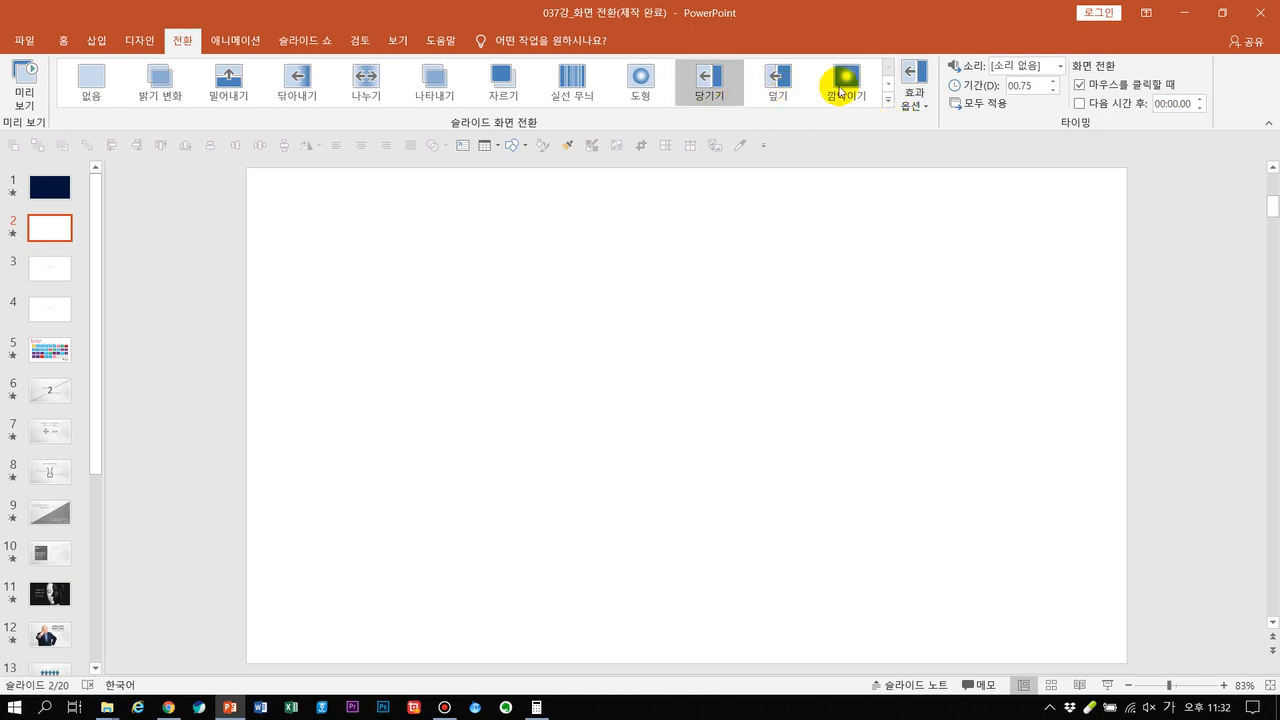
click(889, 102)
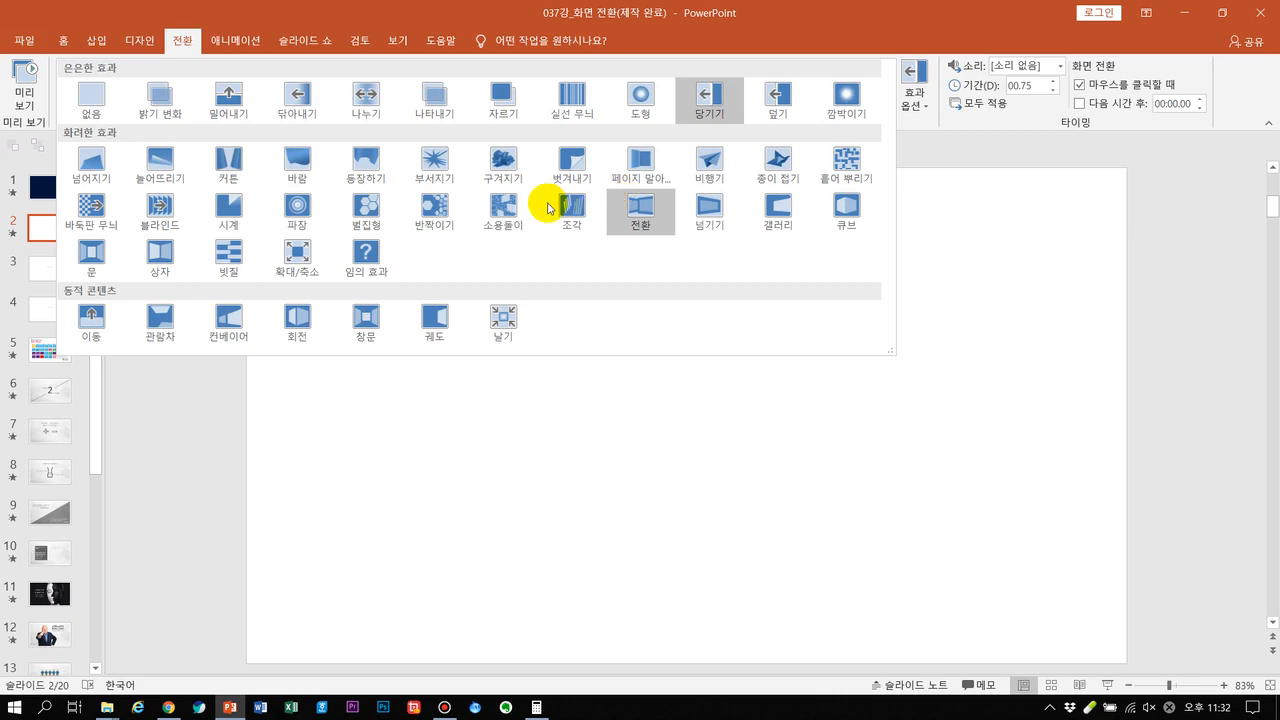
click(364, 214)
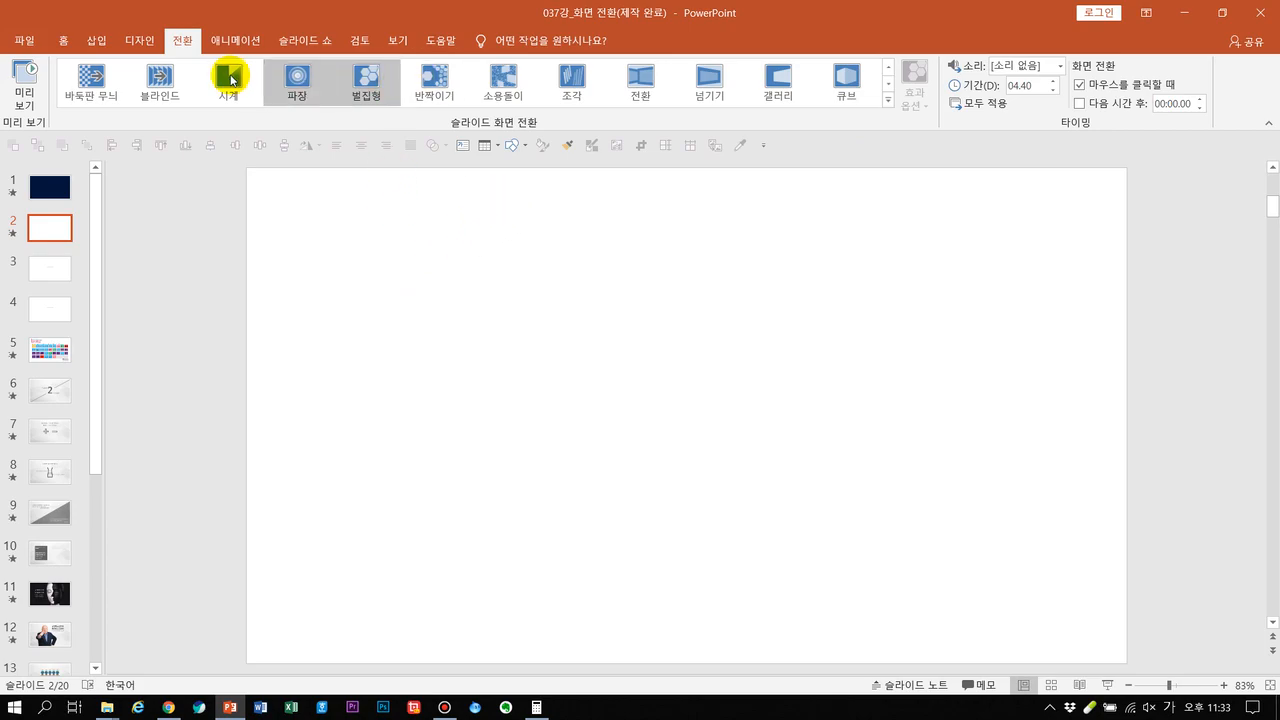
- Apply the 바둑판 무늬 transition to slide 2 and view its available effect directions
click(115, 105)
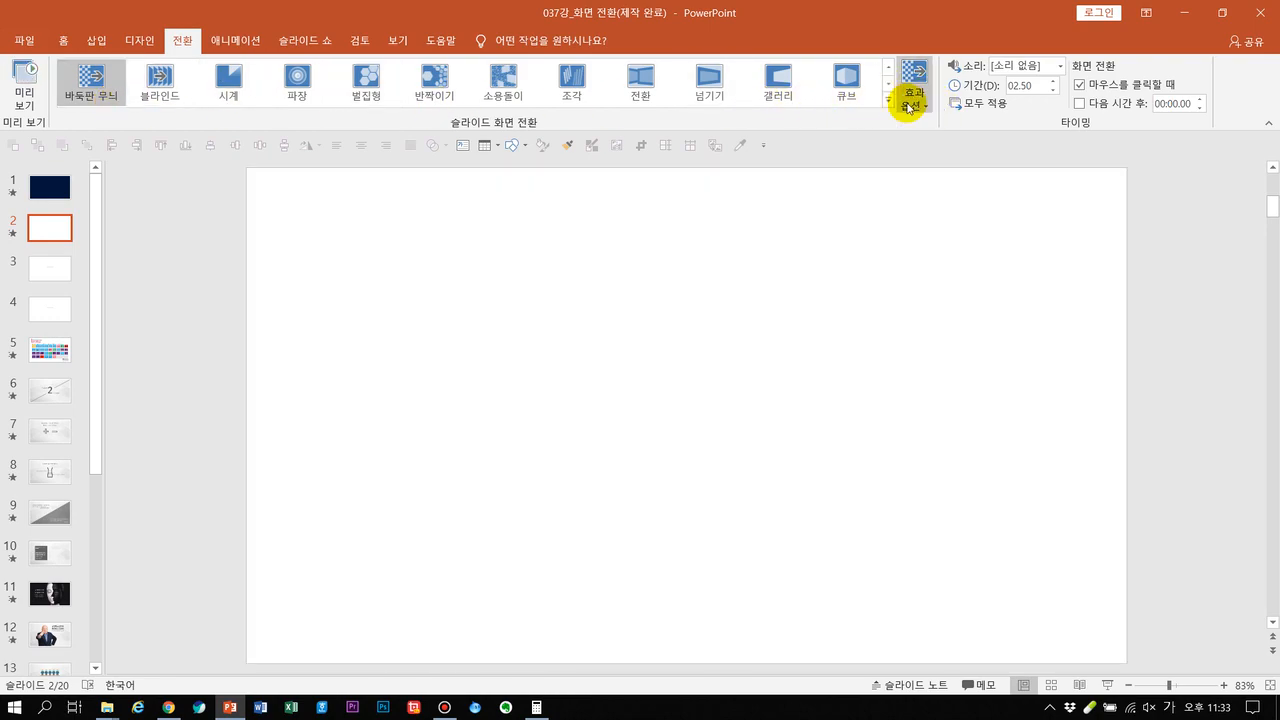
click(909, 107)
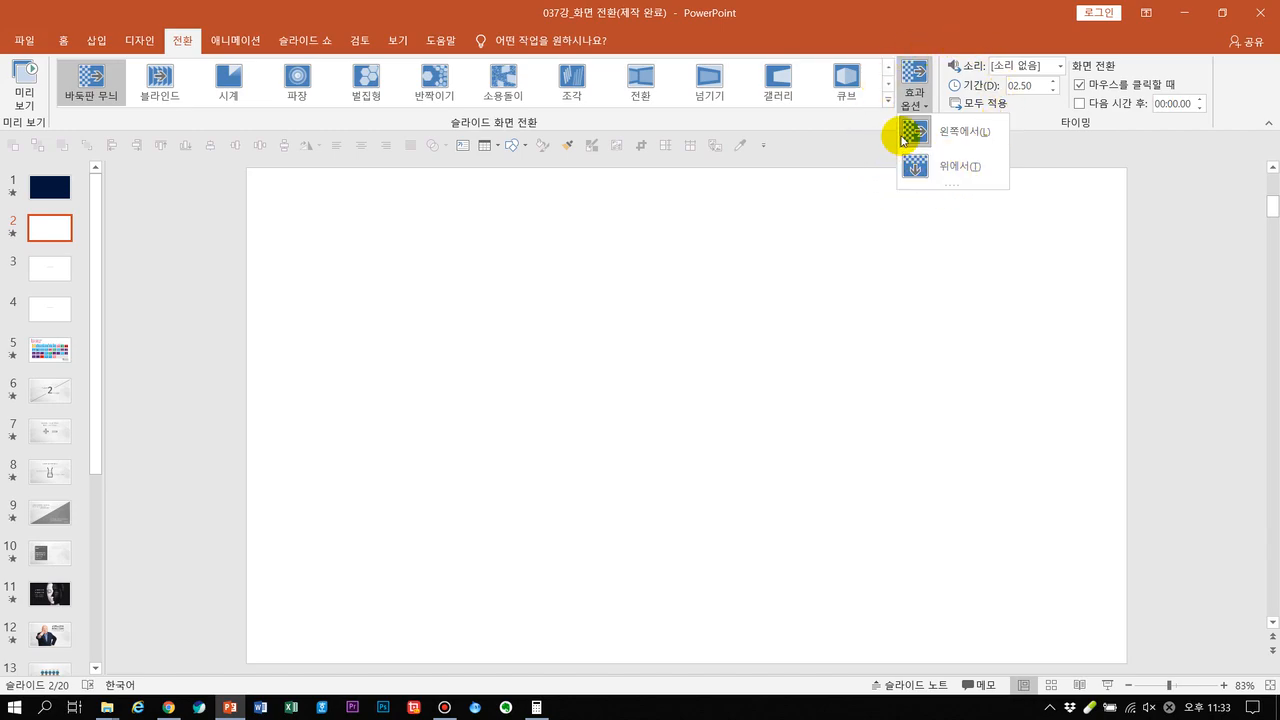
click(984, 13)
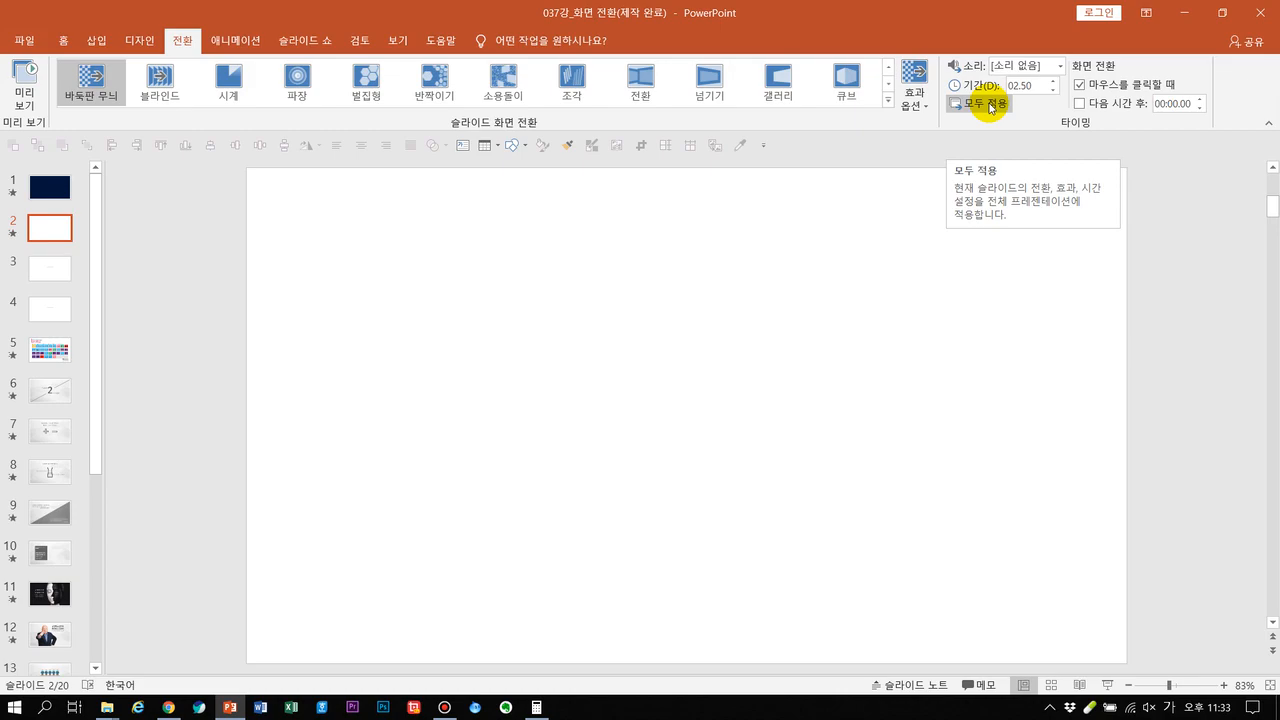
- Set the transition duration on slide 2 to 01.50 and again to 03.25, playing the slide show from this slide after each change
click(1030, 90)
click(1018, 86)
double_click(1017, 86)
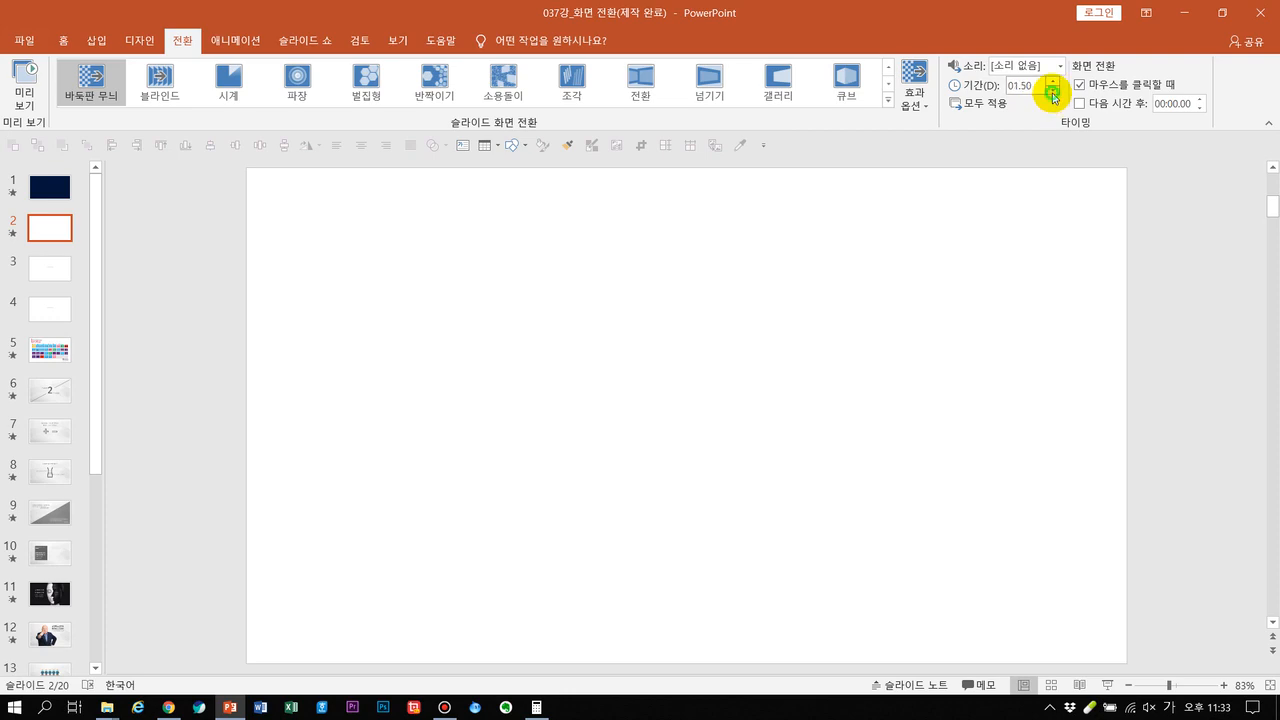
click(1106, 685)
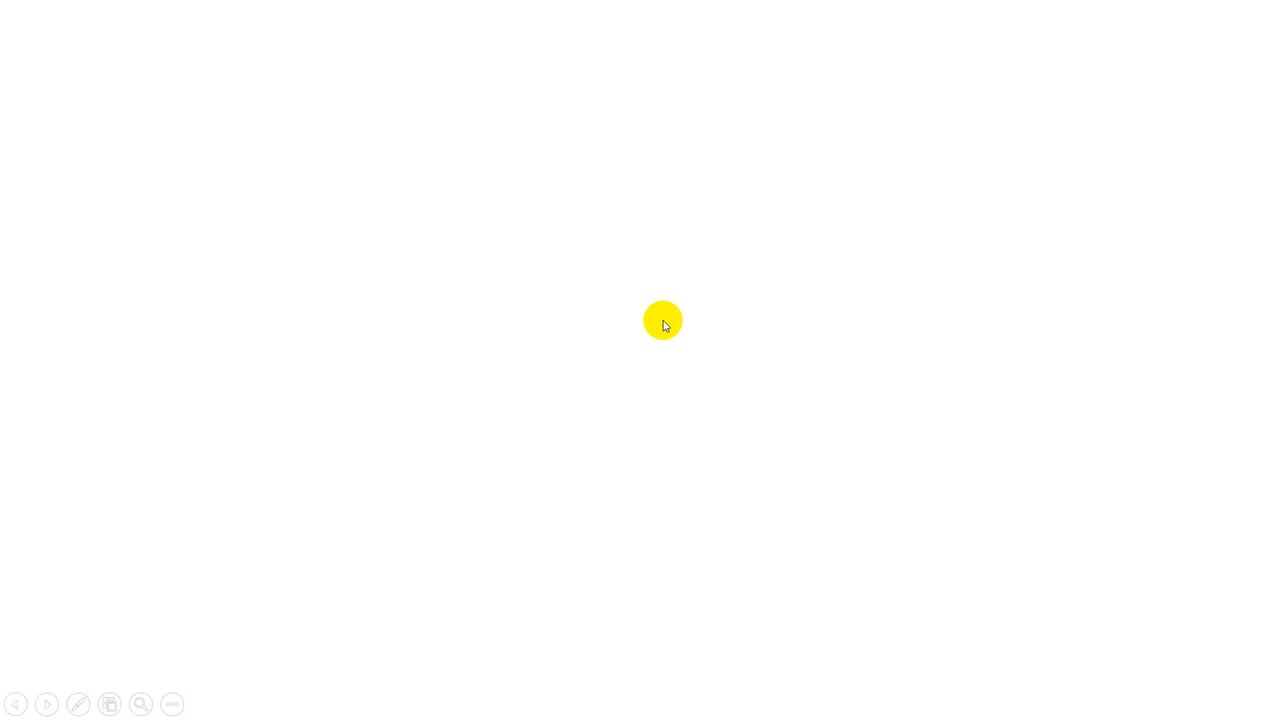
key(Escape)
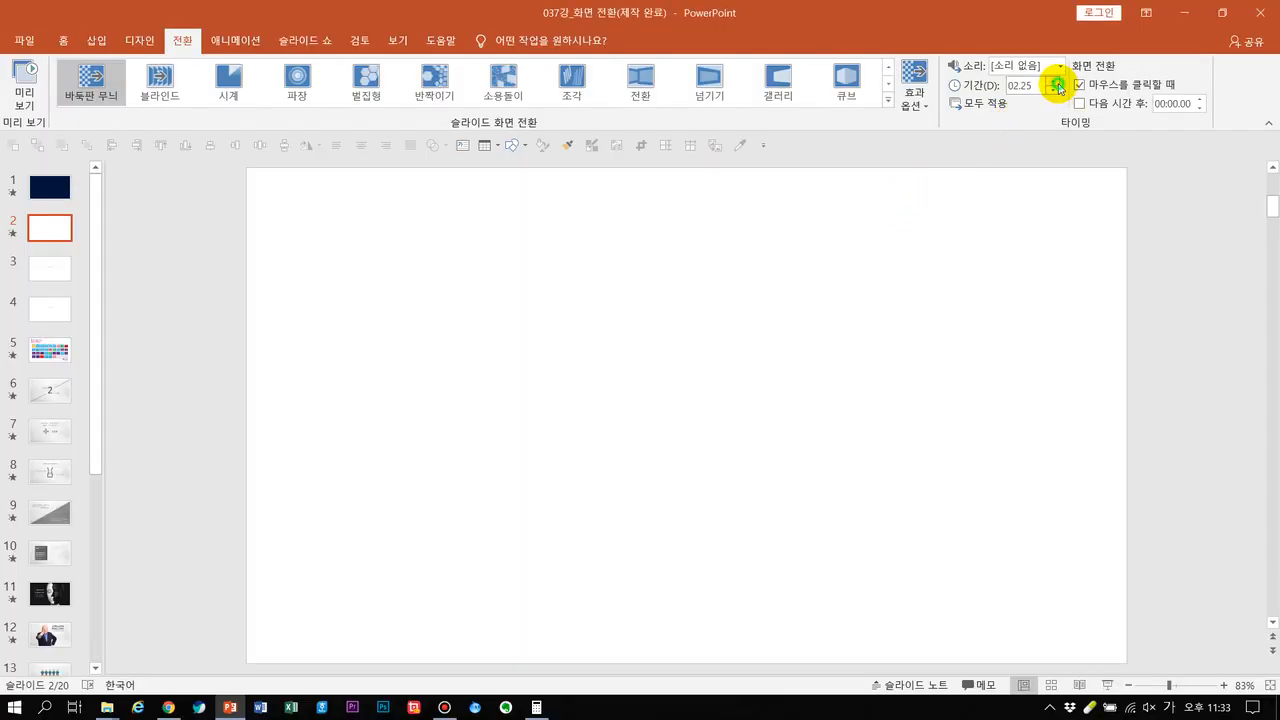
click(1110, 686)
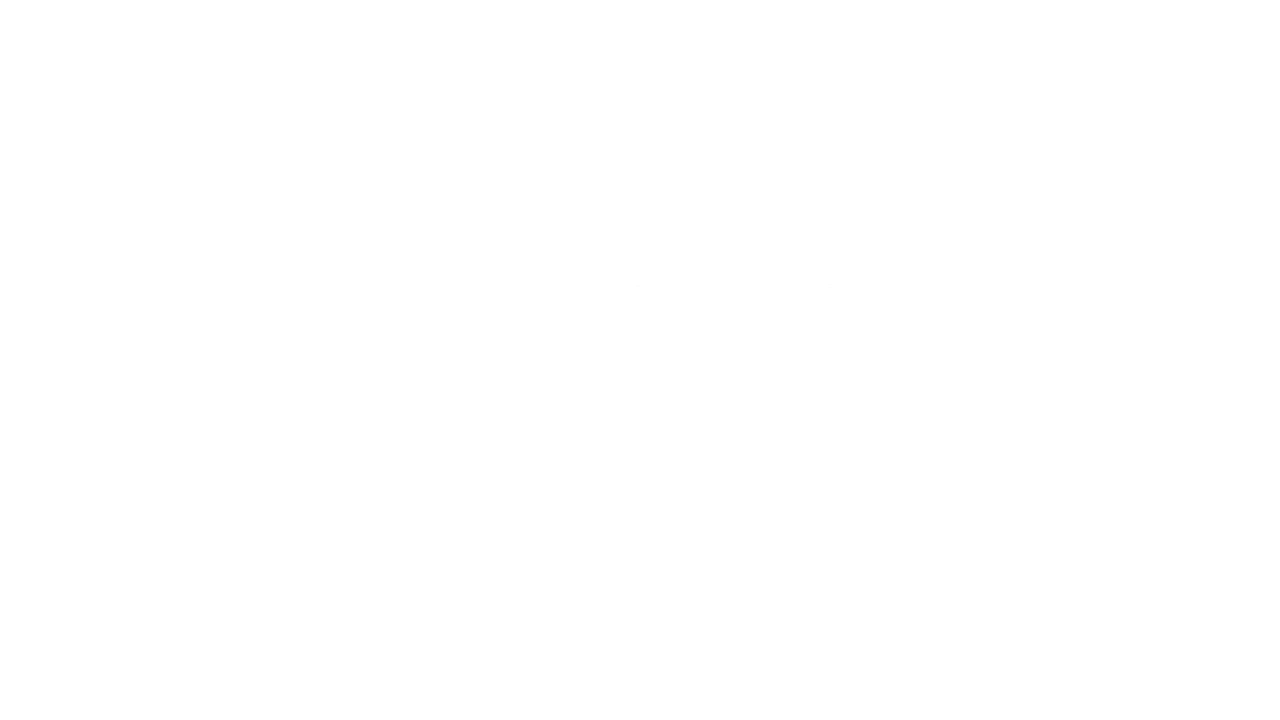
key(Escape)
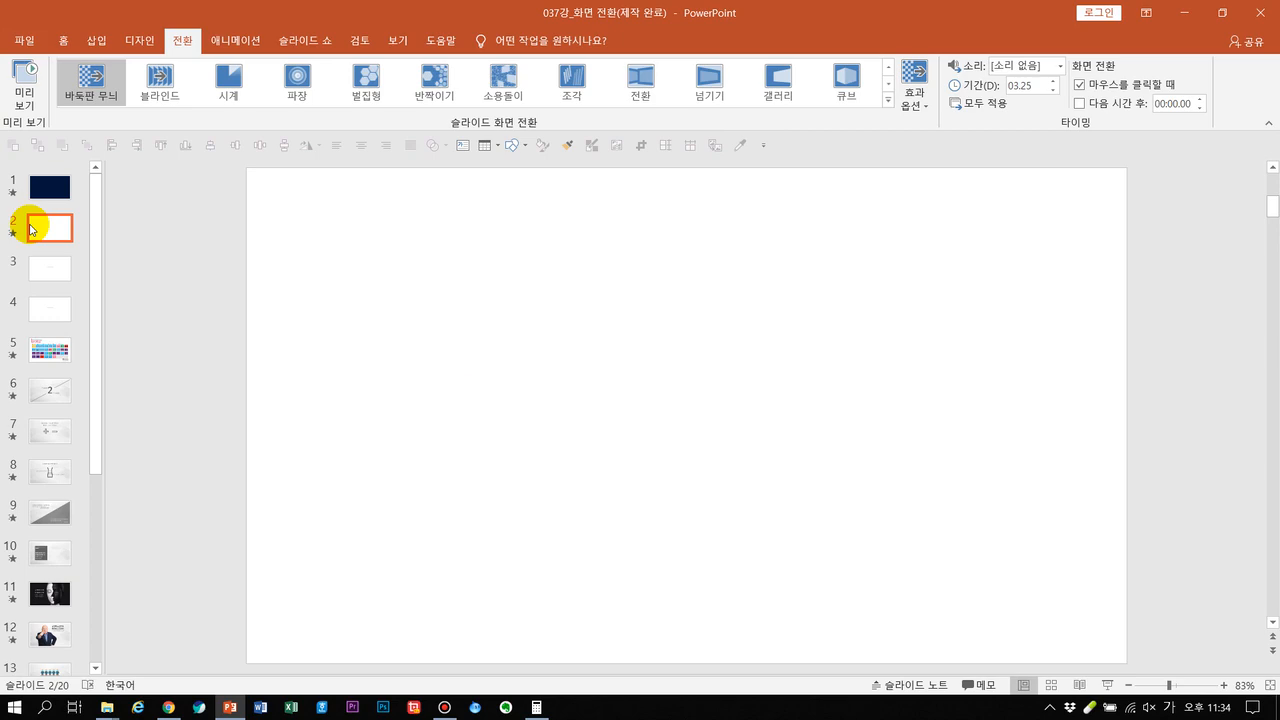
- Delete slides 2 to 4 and start the slide show from the 화면 전환 효과 slide
key(shift+Down)
key(Delete)
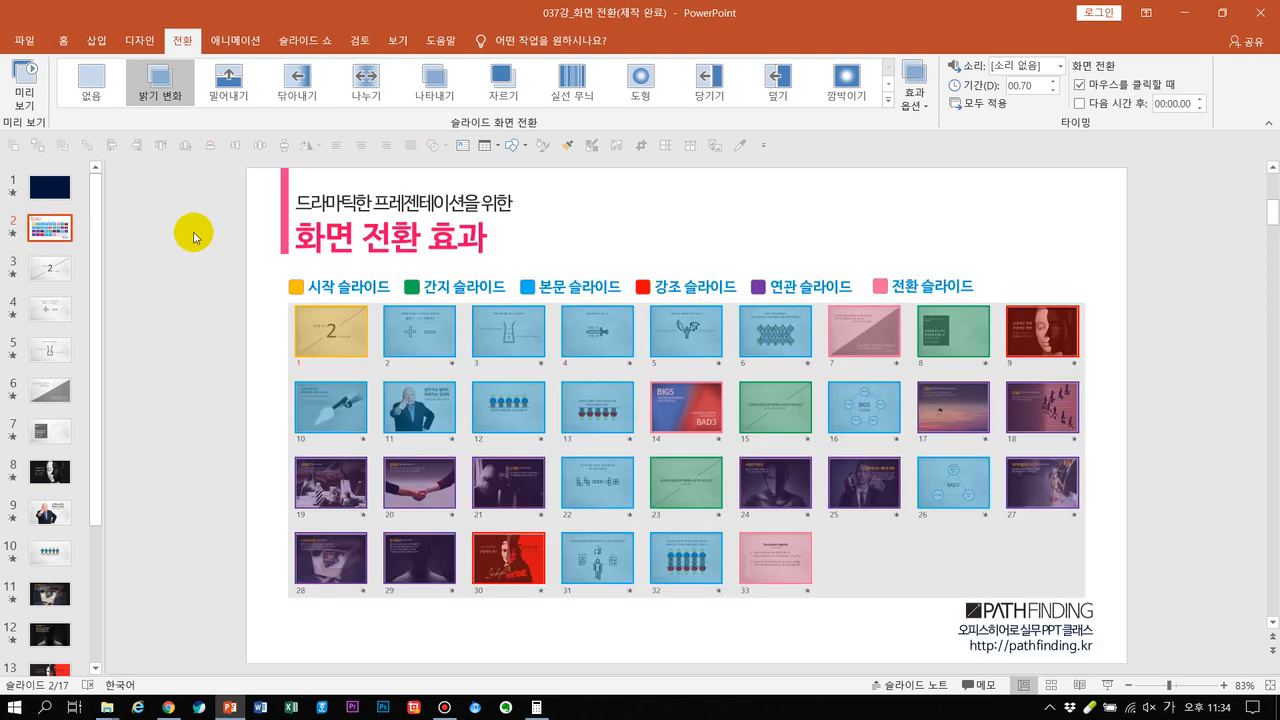
key(shift+F5)
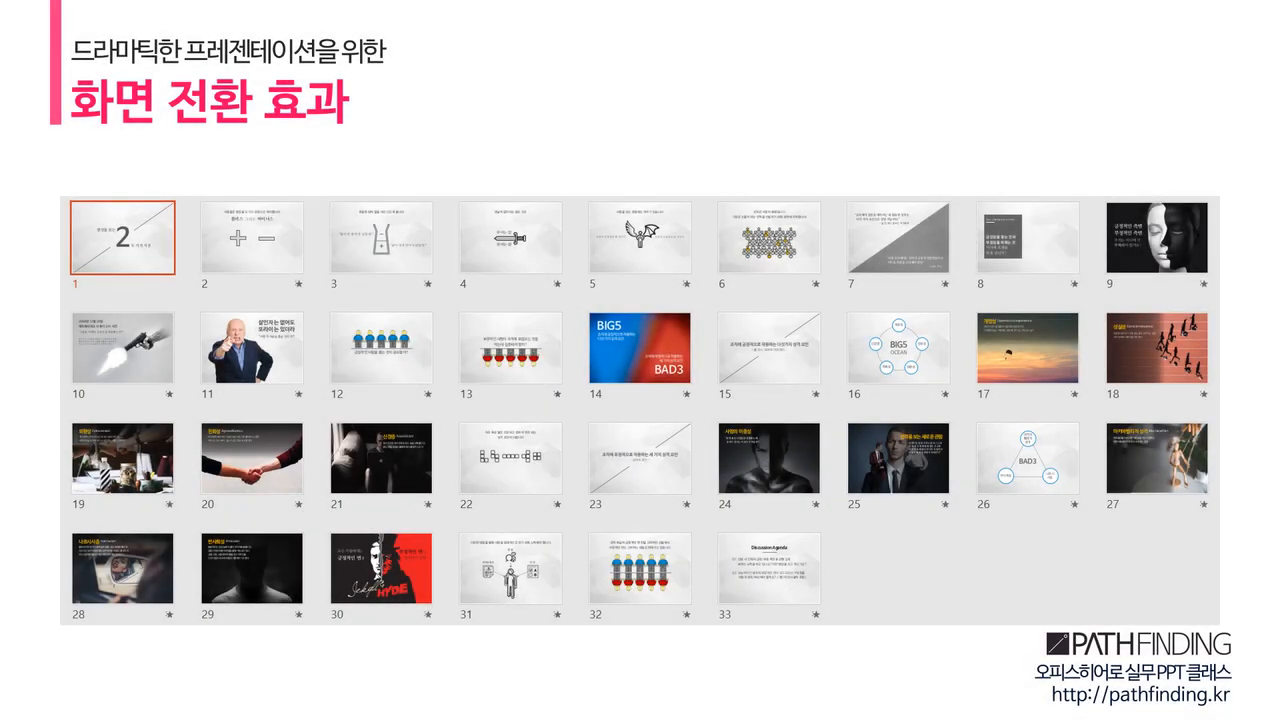